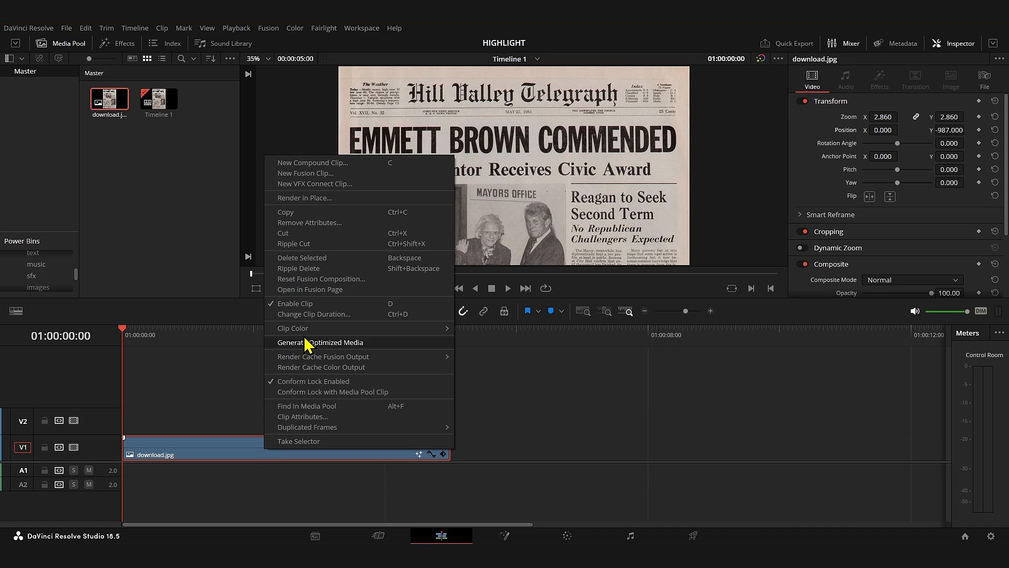
Step: Open the newspaper clip in Fusion, merge a Background node over MediaIn1, and place the Background node beneath Merge1
{"action": "left_click", "coordinate": [315, 289]}
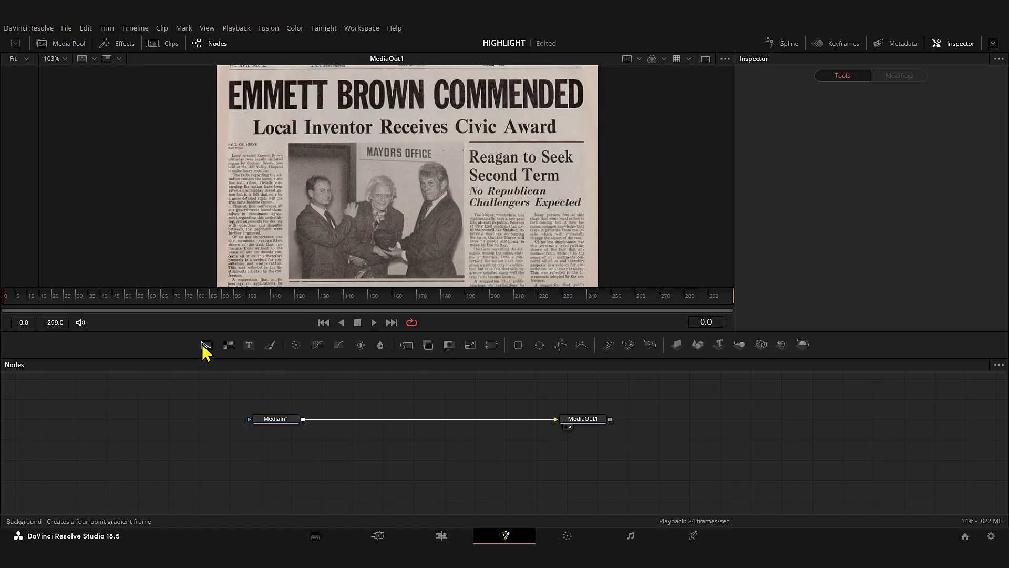
{"action": "left_click_drag", "start_coordinate": [207, 345], "coordinate": [432, 421]}
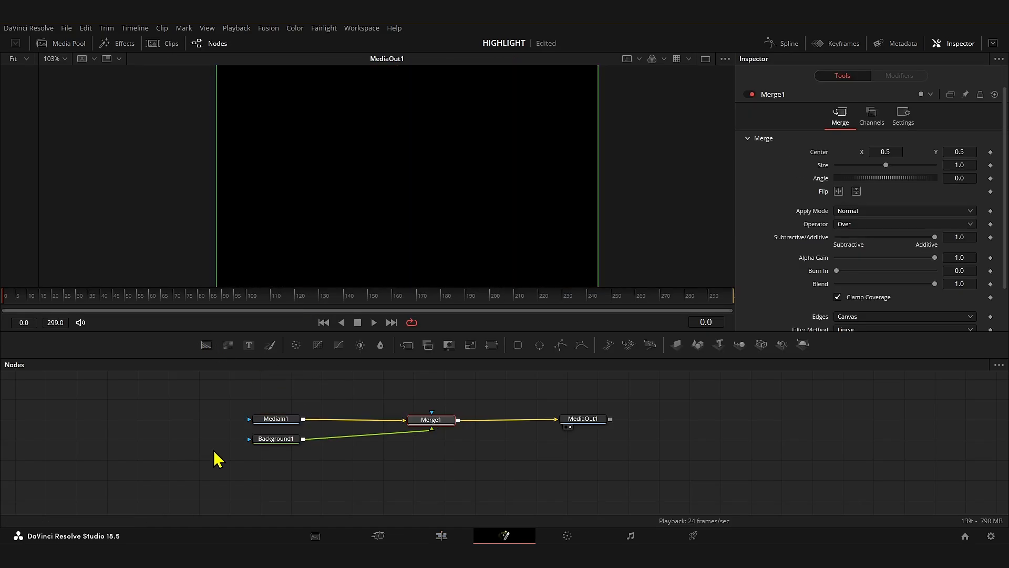
{"action": "left_click_drag", "start_coordinate": [280, 443], "coordinate": [438, 456]}
{"action": "left_click", "coordinate": [438, 455]}
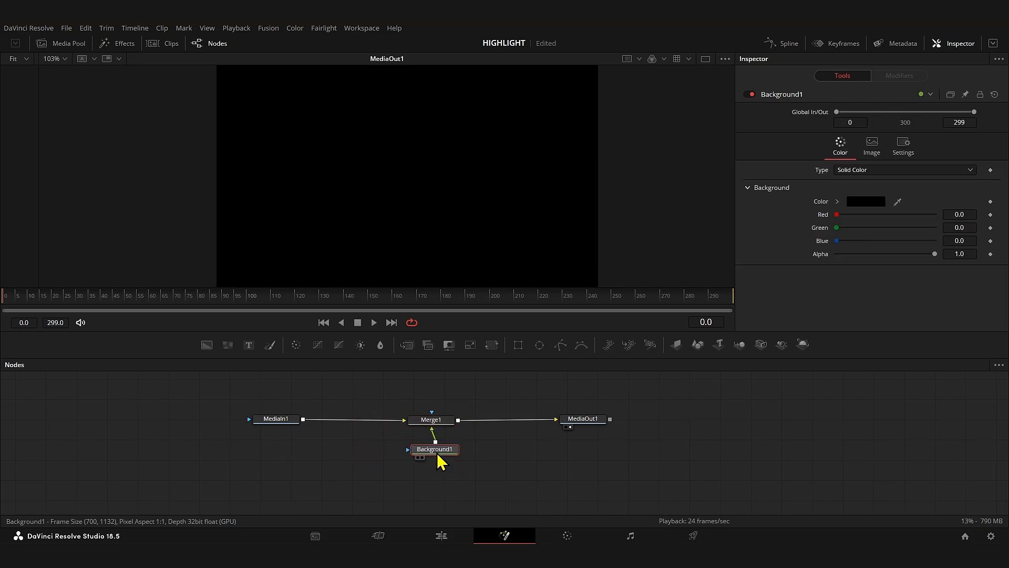
Step: Set the Background node's colour to bright green #55ff00
{"action": "left_click", "coordinate": [864, 204]}
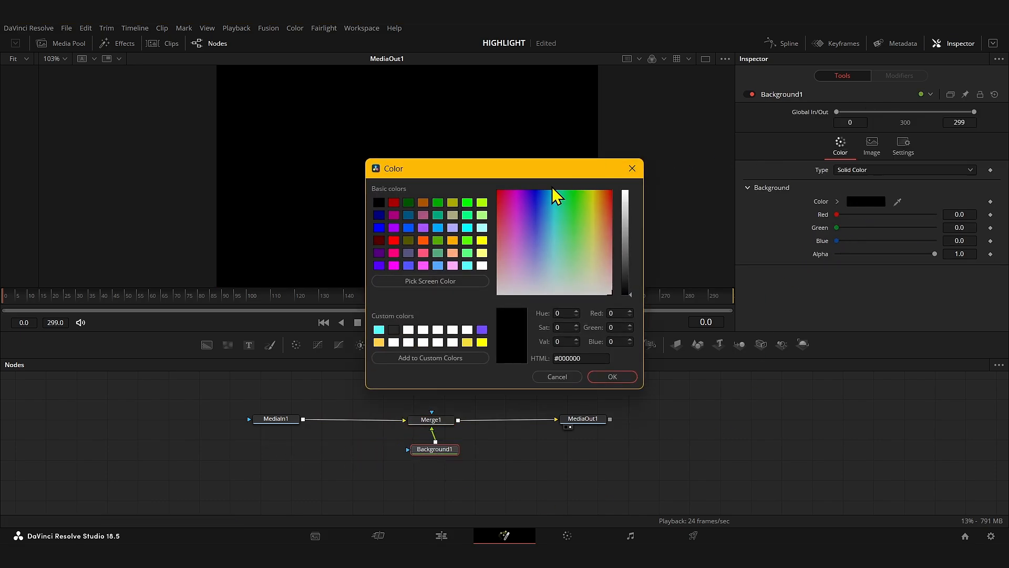
{"action": "left_click", "coordinate": [468, 253]}
{"action": "left_click", "coordinate": [467, 241]}
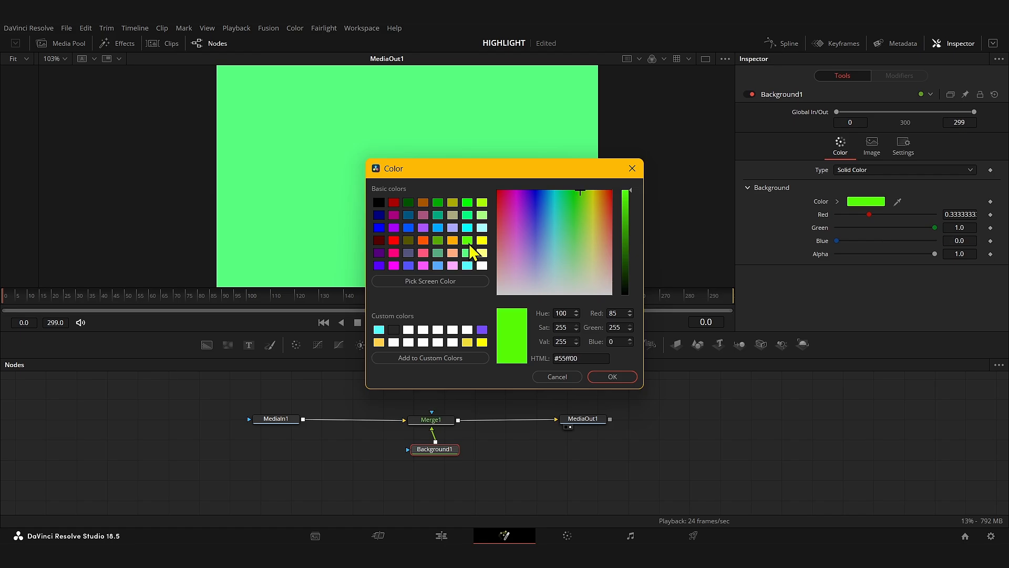
{"action": "left_click", "coordinate": [612, 377]}
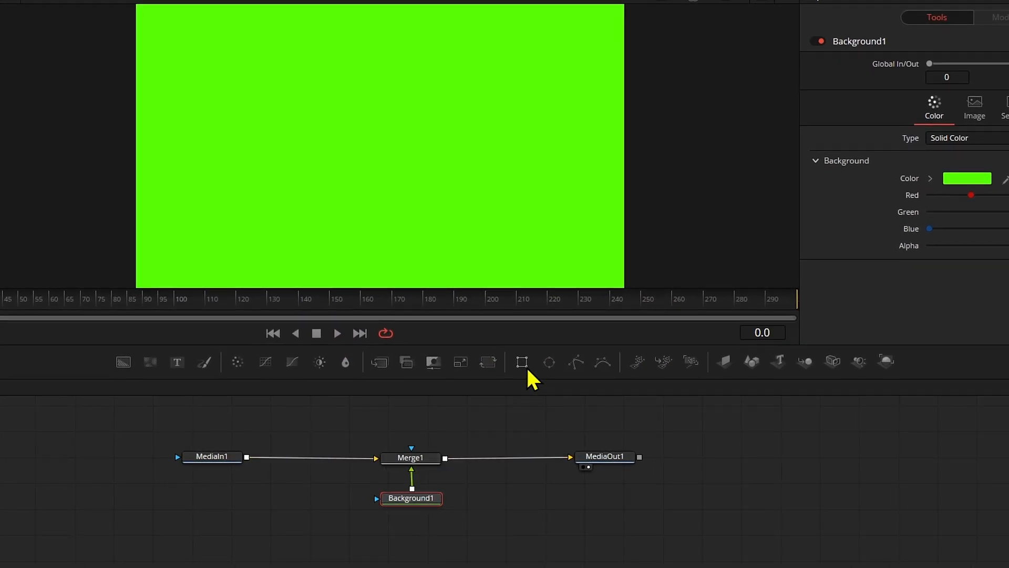
Step: Mask Background1 with a Rectangle sized 0.815 wide and 0.034 high, with Center Y 0.812, over the "Local Inventor Receives Civic Award" line
{"action": "mouse_move", "coordinate": [525, 365]}
{"action": "left_mouse_down"}
{"action": "mouse_move", "coordinate": [514, 467]}
{"action": "mouse_move", "coordinate": [408, 547]}
{"action": "mouse_move", "coordinate": [421, 502]}
{"action": "left_mouse_up"}
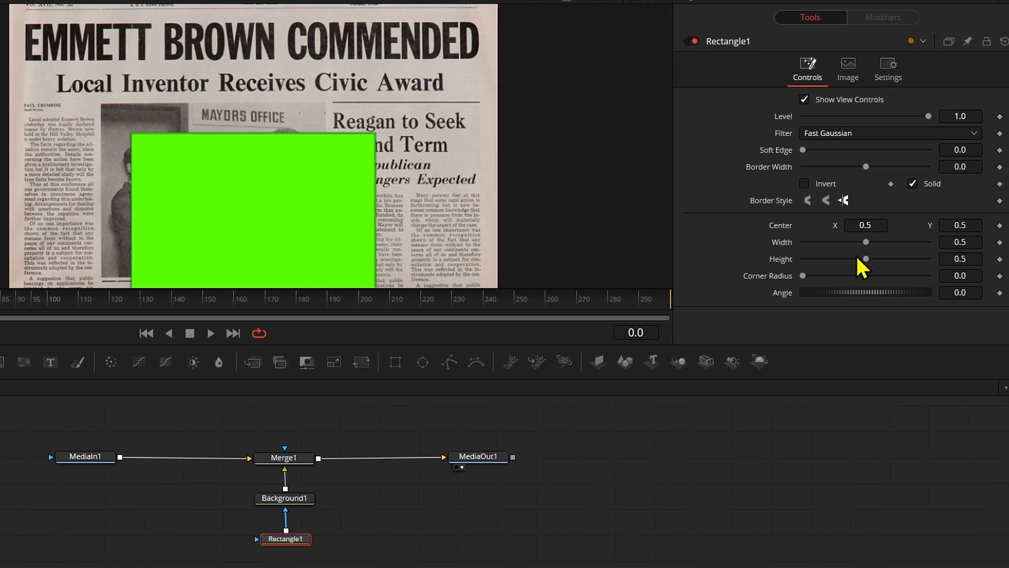
{"action": "left_click_drag", "start_coordinate": [954, 224], "coordinate": [980, 225]}
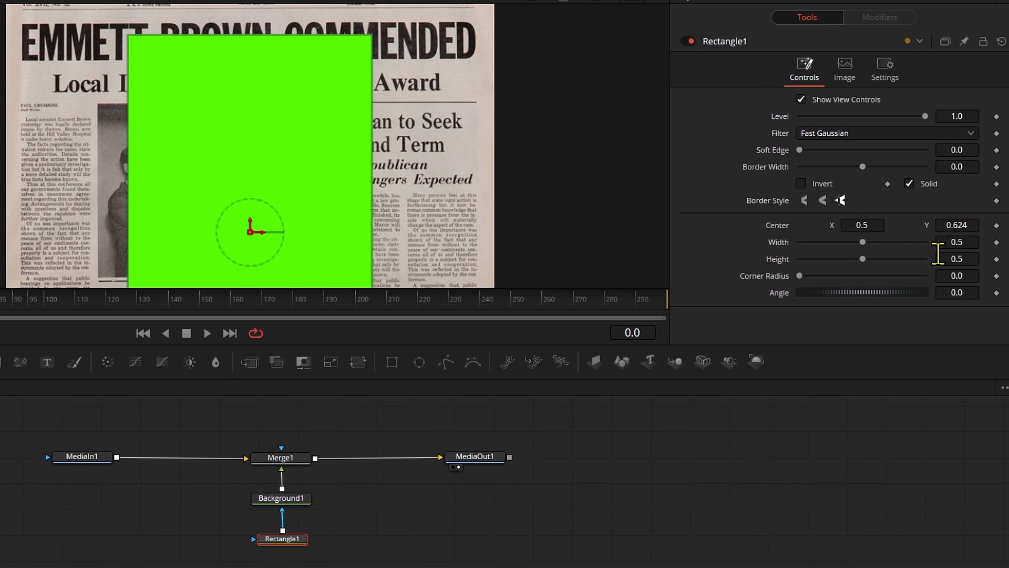
{"action": "left_click_drag", "start_coordinate": [958, 257], "coordinate": [855, 257]}
{"action": "left_click_drag", "start_coordinate": [949, 226], "coordinate": [988, 226]}
{"action": "left_click_drag", "start_coordinate": [951, 257], "coordinate": [954, 221]}
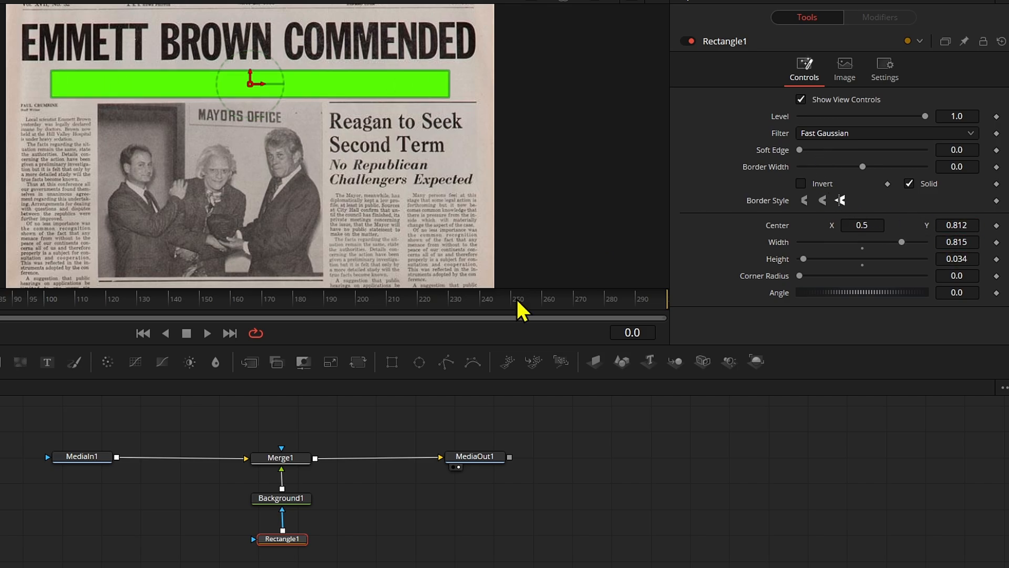
Step: Set Merge1's apply mode to Multiply
{"action": "left_click", "coordinate": [274, 460]}
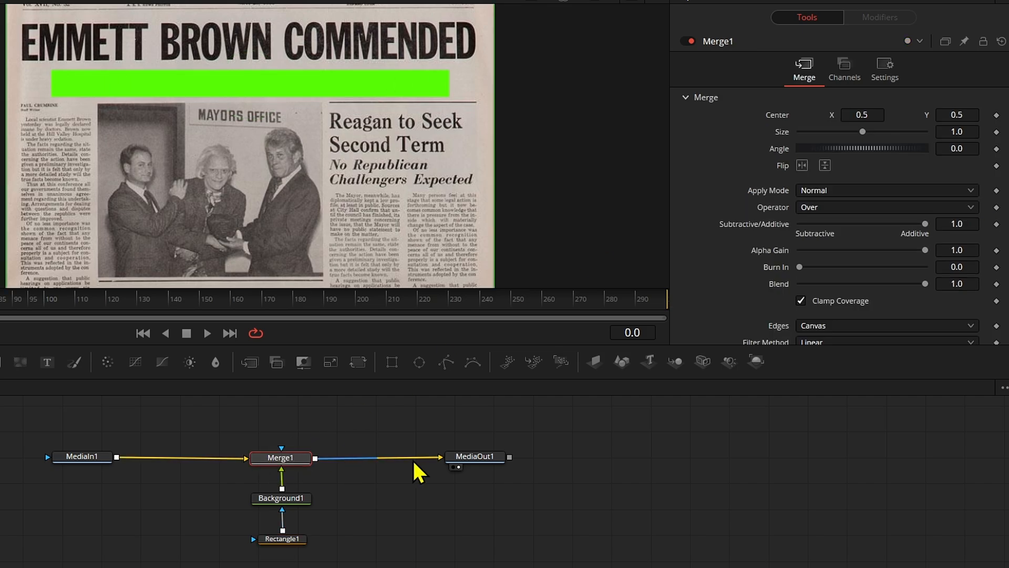
{"action": "left_click", "coordinate": [834, 191]}
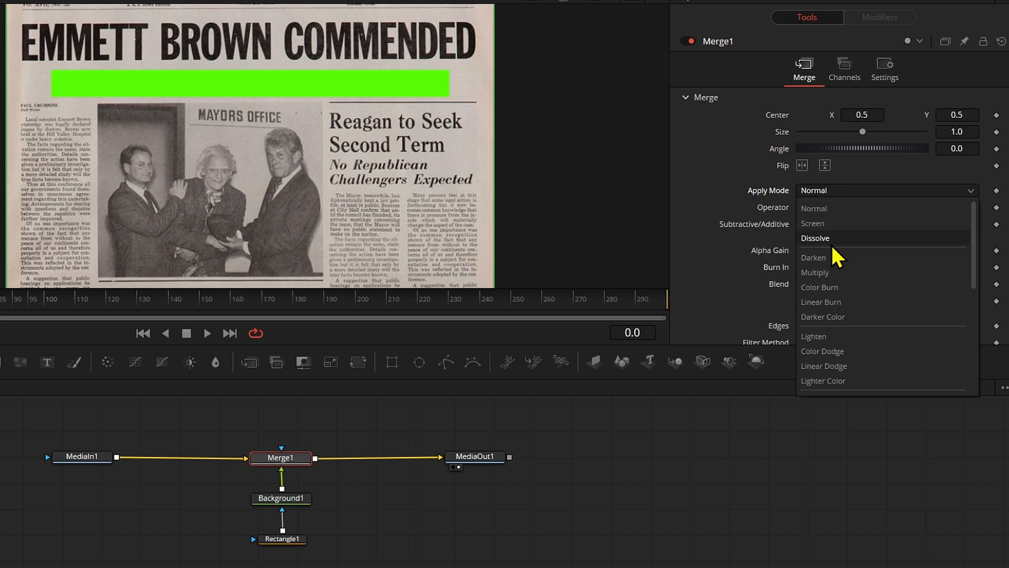
{"action": "left_click", "coordinate": [836, 271]}
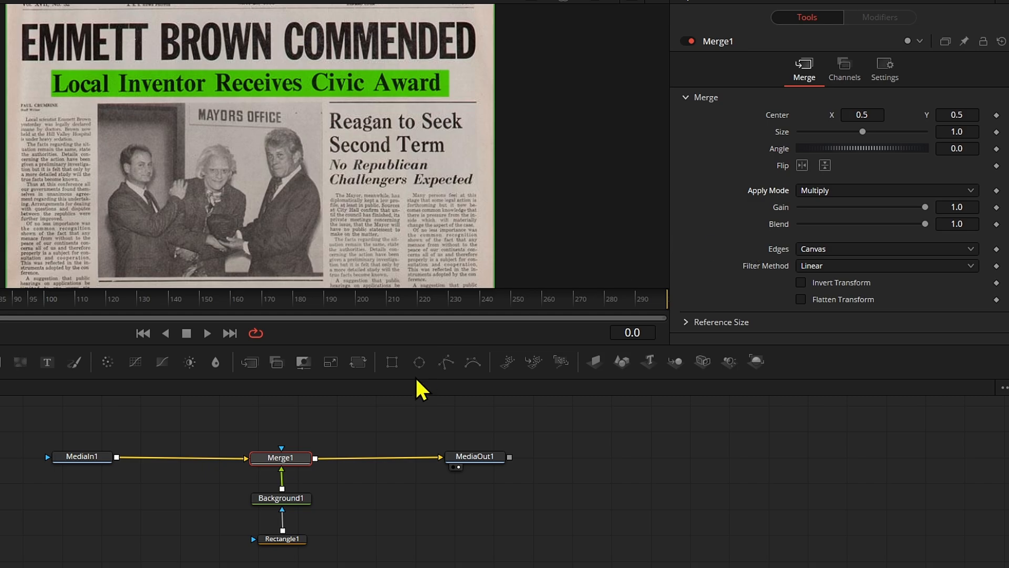
Step: Fine-tune the Rectangle1 mask's Center to X 0.496 and Y 0.813 to line it up with the headline text
{"action": "left_click", "coordinate": [287, 539]}
{"action": "left_click_drag", "start_coordinate": [965, 224], "coordinate": [959, 224]}
{"action": "left_click_drag", "start_coordinate": [870, 221], "coordinate": [866, 222]}
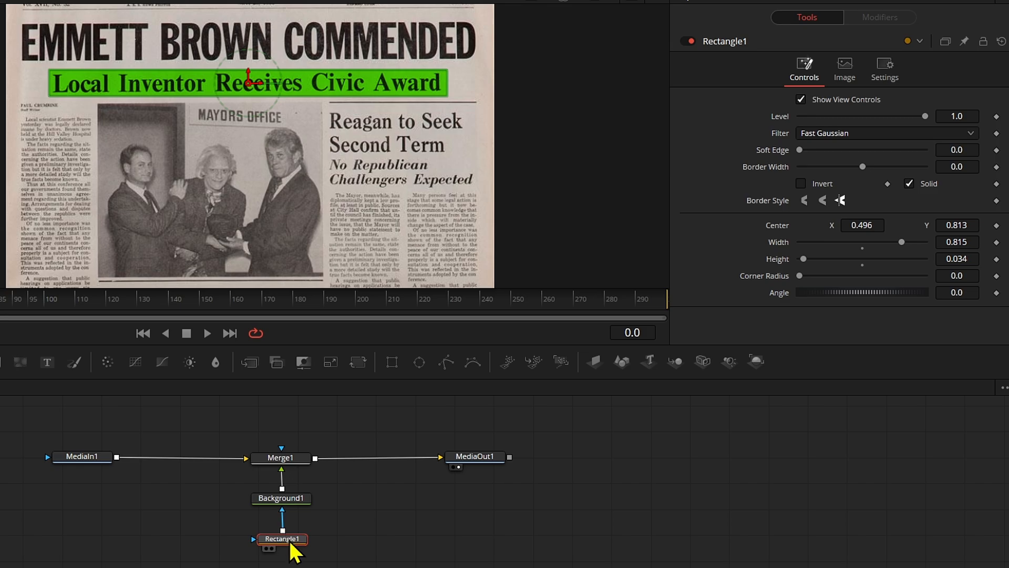
Step: Duplicate the Rectangle1 mask between Rectangle1 and Background1, and space out the two rectangle nodes
{"action": "key", "text": "ctrl+c"}
{"action": "key", "text": "ctrl+v"}
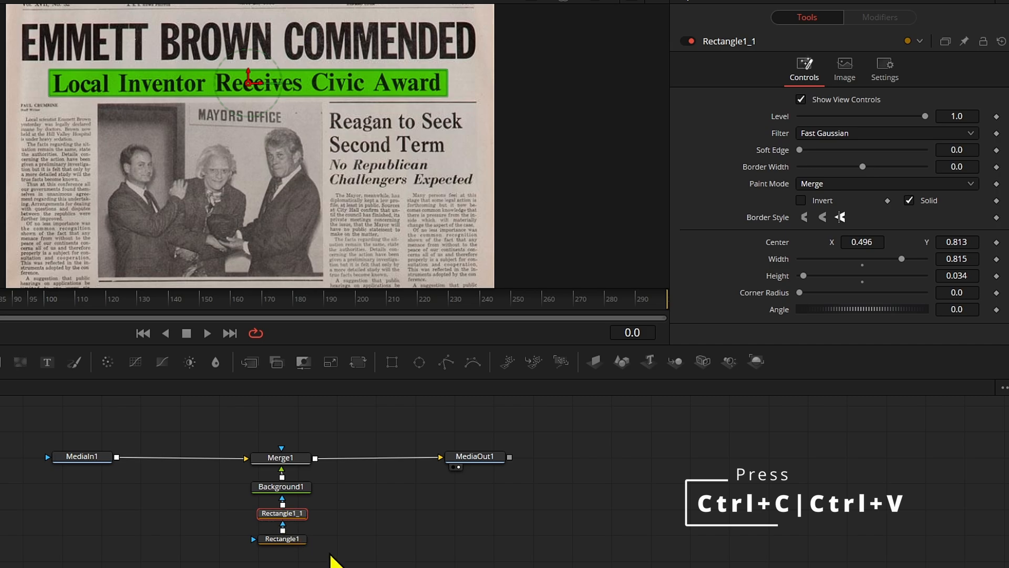
{"action": "left_click_drag", "start_coordinate": [330, 551], "coordinate": [269, 508]}
{"action": "left_click_drag", "start_coordinate": [274, 515], "coordinate": [274, 524]}
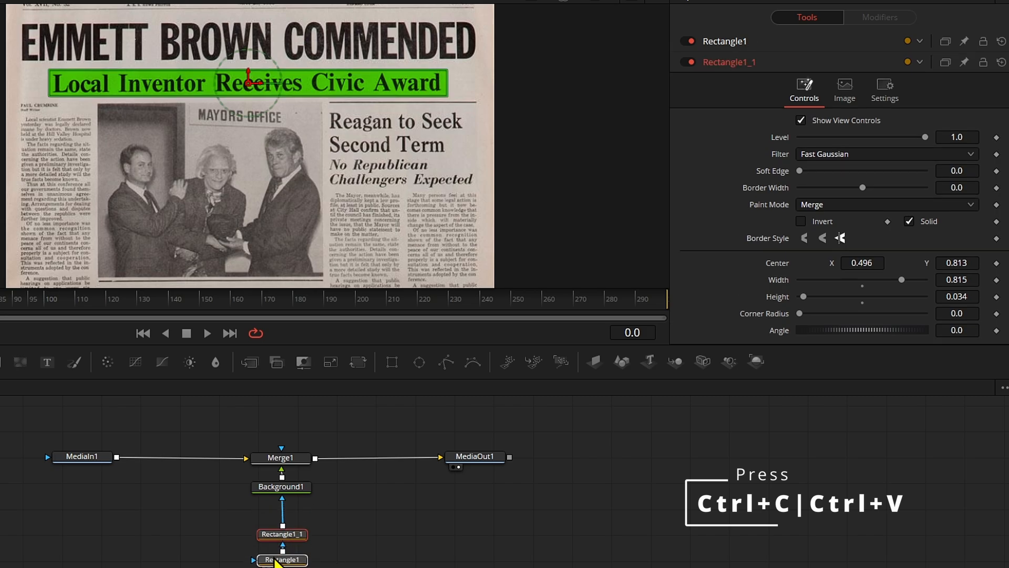
{"action": "left_click", "coordinate": [277, 549]}
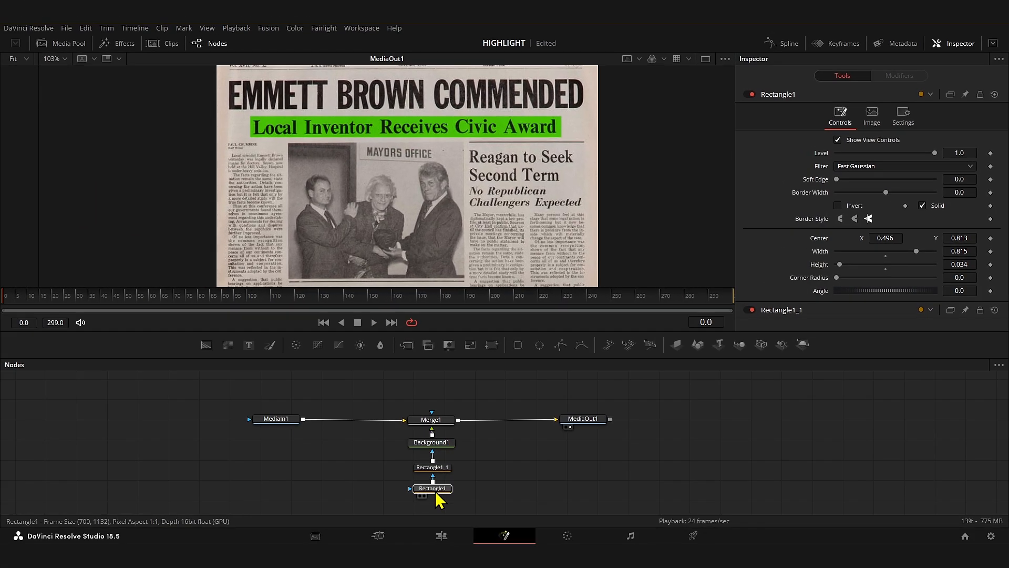
{"action": "mouse_move", "coordinate": [382, 508]}
{"action": "left_mouse_down"}
{"action": "mouse_move", "coordinate": [381, 517]}
{"action": "mouse_move", "coordinate": [381, 490]}
{"action": "left_mouse_up"}
Step: Set the duplicate rectangle's paint mode to Multiply
{"action": "left_click", "coordinate": [437, 472]}
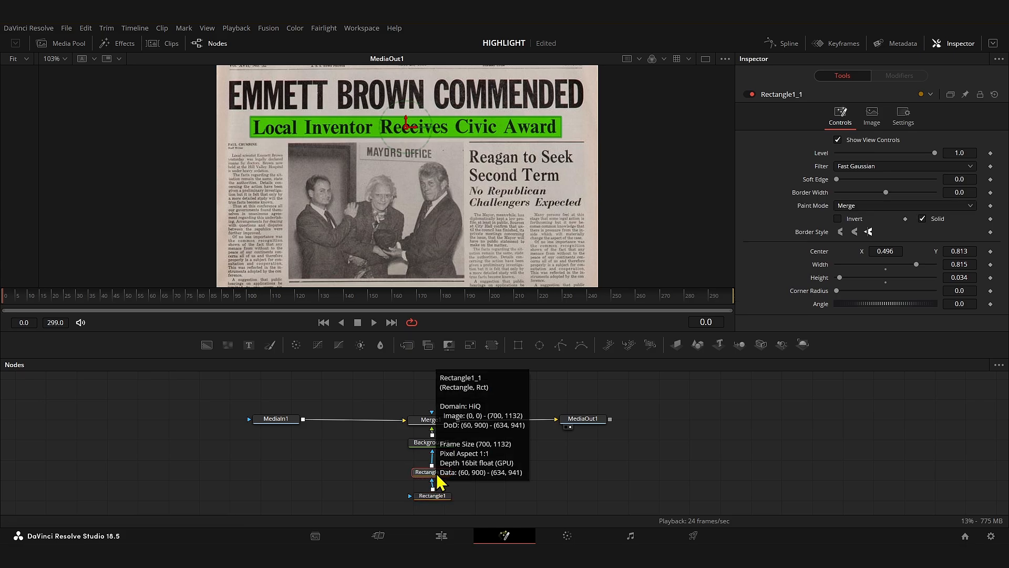
{"action": "left_click", "coordinate": [869, 203]}
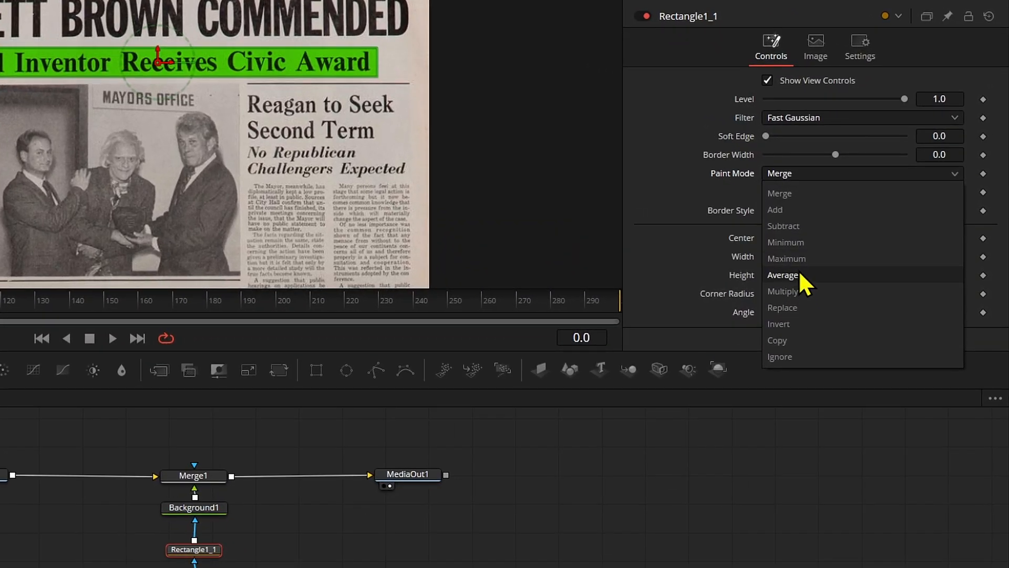
{"action": "left_click", "coordinate": [800, 291]}
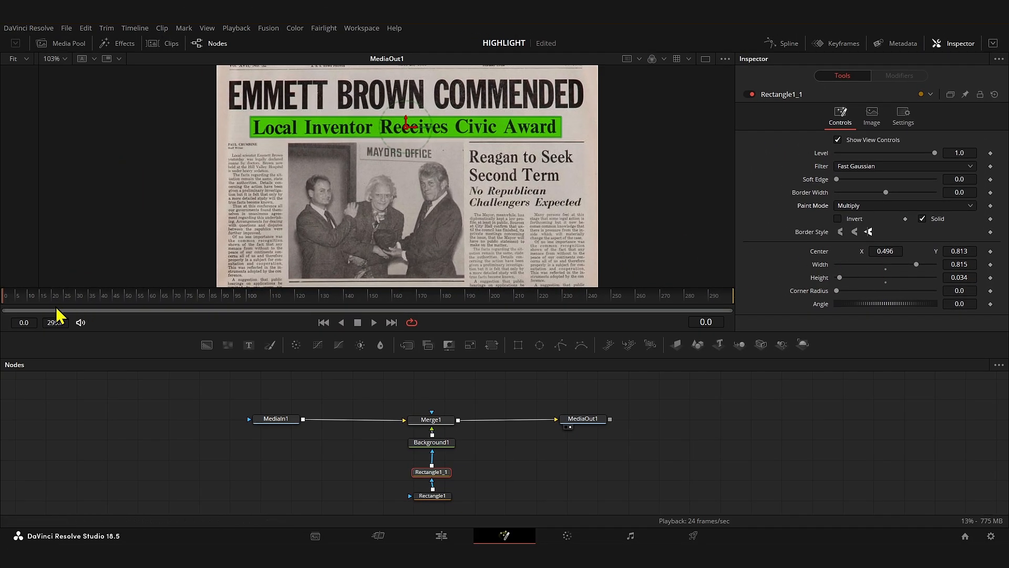
Step: Keyframe the duplicate rectangle's Center from X about -0.355 at frame 0 to X about 0.497 at frame 50, sweeping it across the headline
{"action": "left_click_drag", "start_coordinate": [16, 307], "coordinate": [58, 307]}
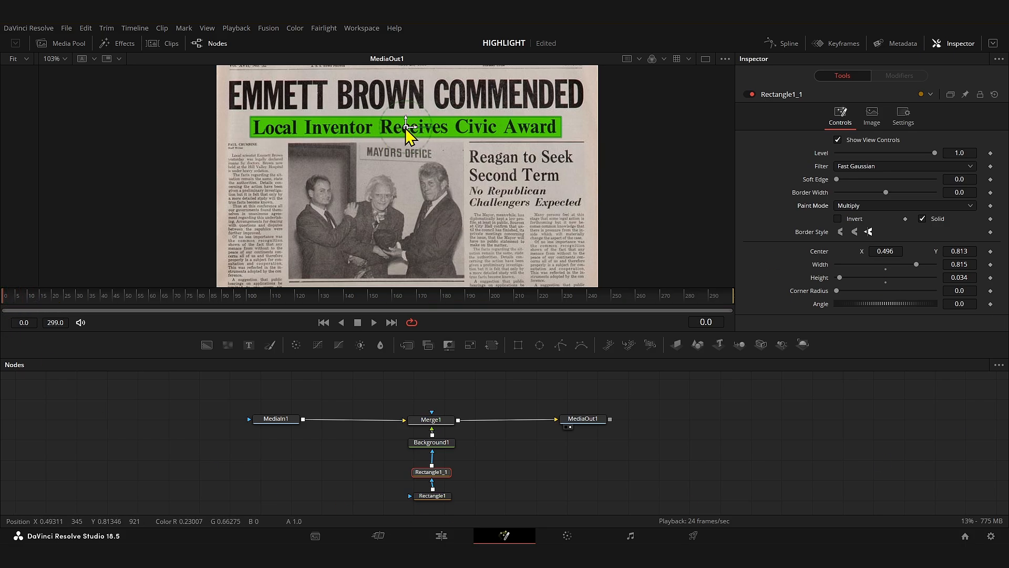
{"action": "left_click_drag", "start_coordinate": [406, 128], "coordinate": [81, 128]}
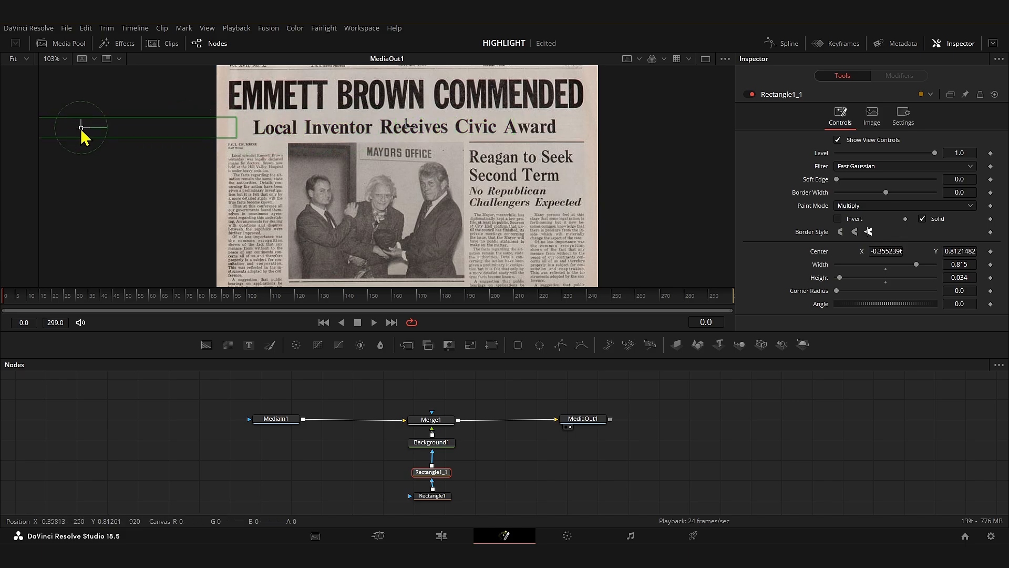
{"action": "left_click", "coordinate": [990, 252]}
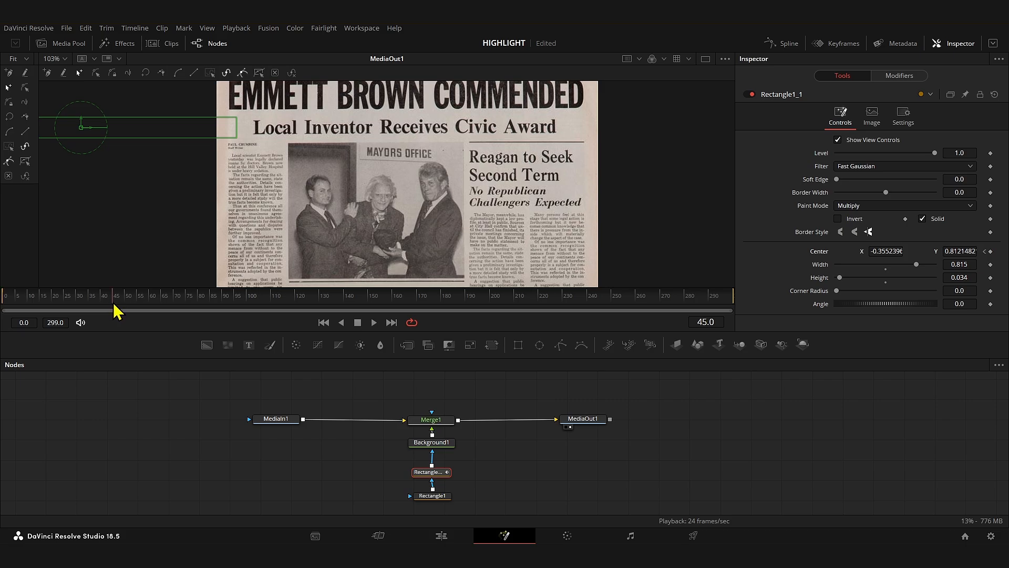
{"action": "left_click_drag", "start_coordinate": [116, 311], "coordinate": [126, 309]}
{"action": "left_click_drag", "start_coordinate": [81, 128], "coordinate": [407, 127]}
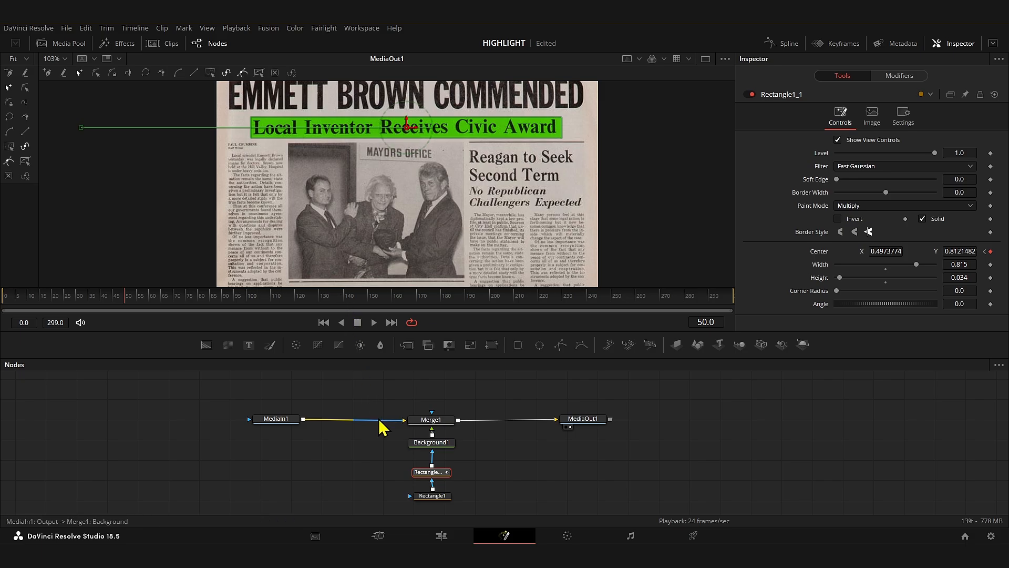
Step: Play the highlight animation from the first frame to check the reveal, and stop after it completes
{"action": "left_click", "coordinate": [103, 302]}
{"action": "left_click_drag", "start_coordinate": [103, 308], "coordinate": [6, 311]}
{"action": "key", "text": "space"}
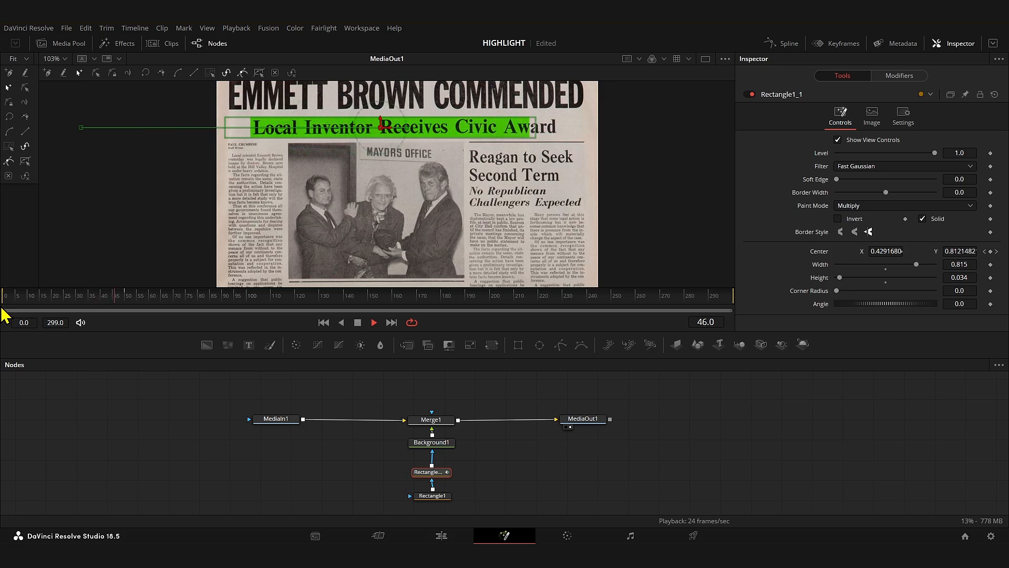
{"action": "key", "text": "space"}
{"action": "left_click", "coordinate": [418, 406]}
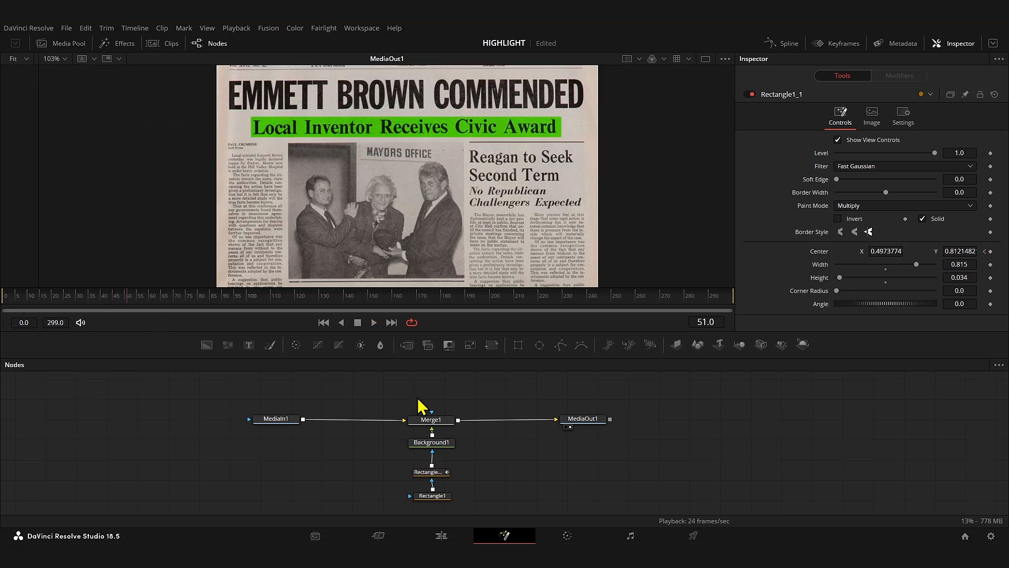
Step: Show the duplicate rectangle's Displacement curve in the Spline editor and fit the whole curve in view
{"action": "left_click", "coordinate": [437, 476]}
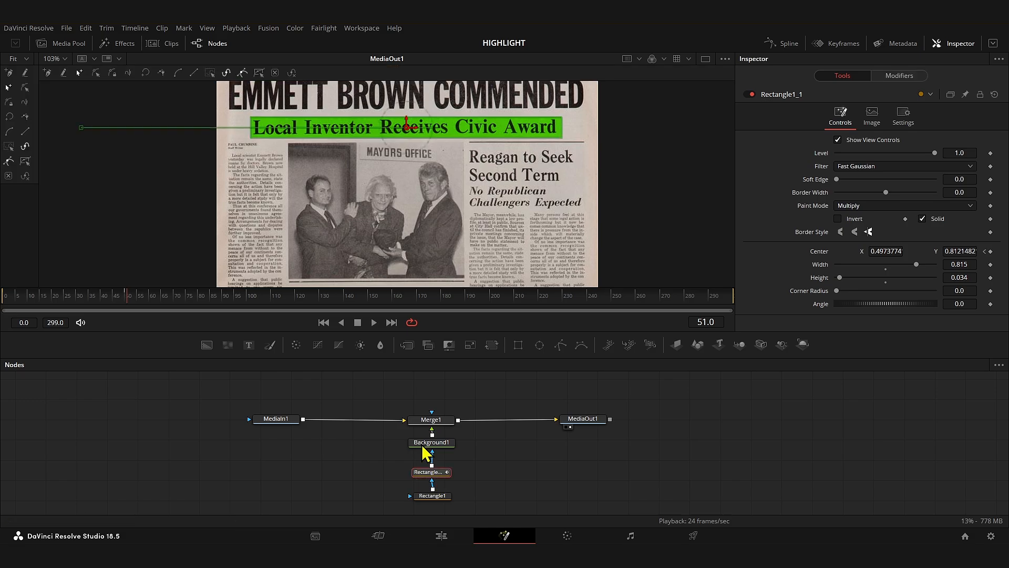
{"action": "left_click", "coordinate": [772, 45]}
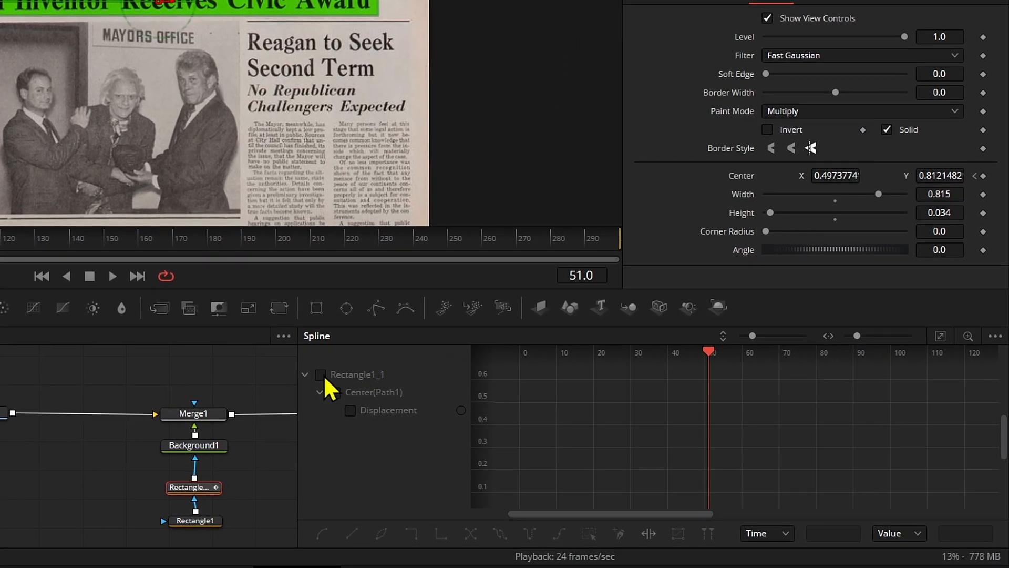
{"action": "left_click", "coordinate": [321, 374]}
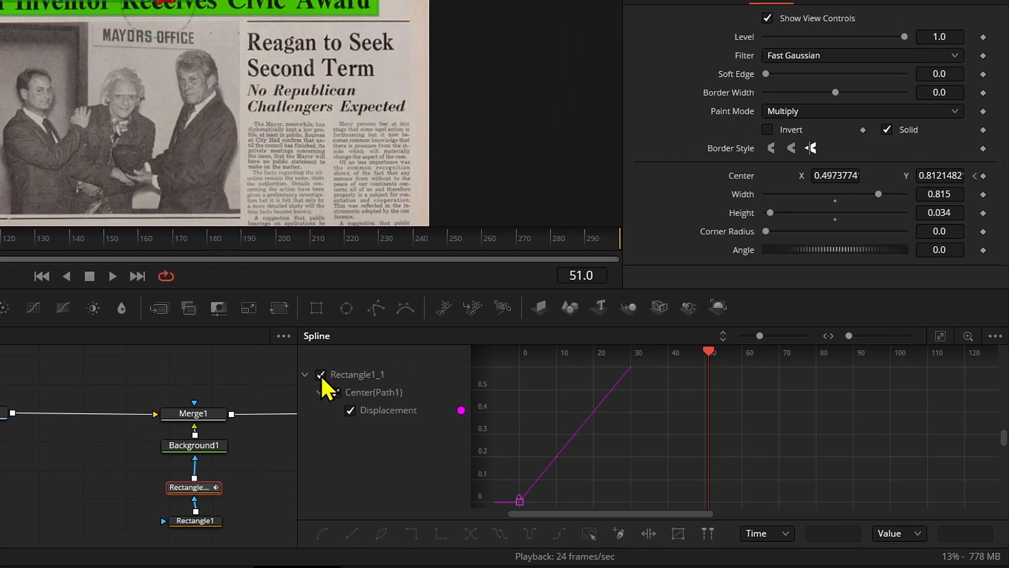
{"action": "left_click", "coordinate": [941, 336]}
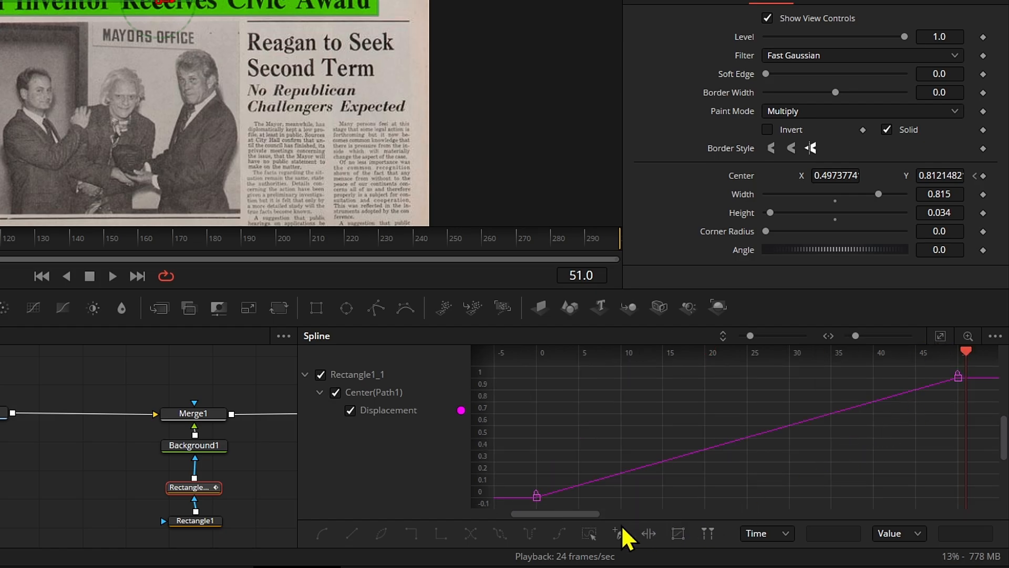
Step: Smooth both Displacement keyframes and extend the last keyframe's handle back to about frame 6 for a longer ease-out
{"action": "left_click", "coordinate": [590, 534]}
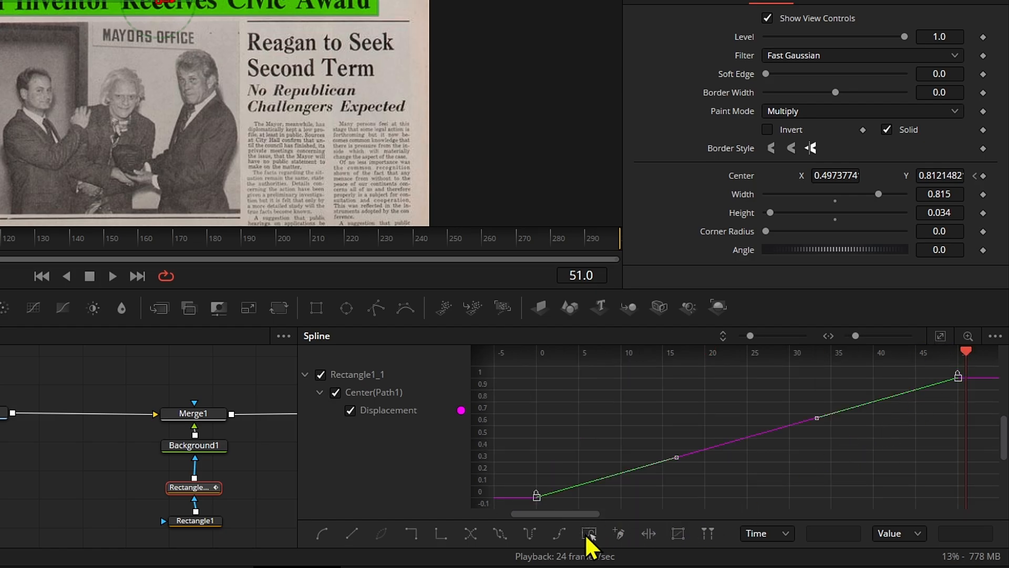
{"action": "key", "text": "s"}
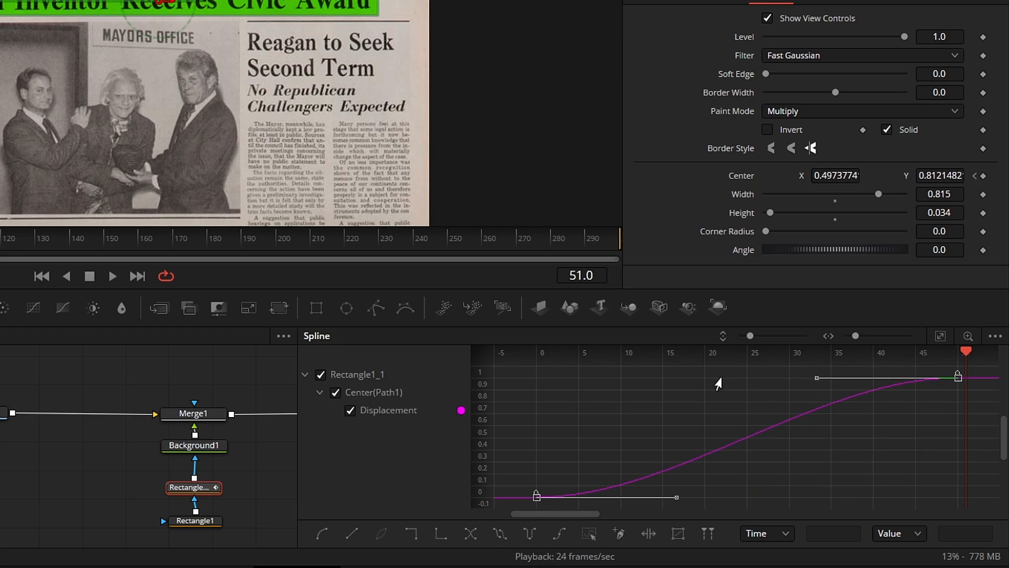
{"action": "left_click_drag", "start_coordinate": [814, 381], "coordinate": [587, 387]}
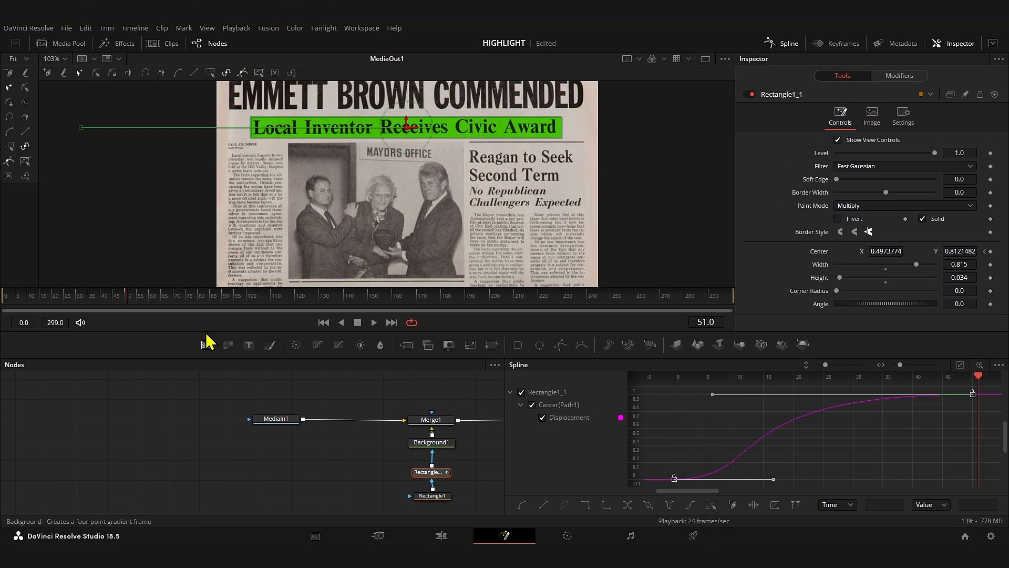
Step: Play the eased highlight animation from the first frame to review its timing
{"action": "left_click_drag", "start_coordinate": [109, 300], "coordinate": [2, 300]}
{"action": "key", "text": "space"}
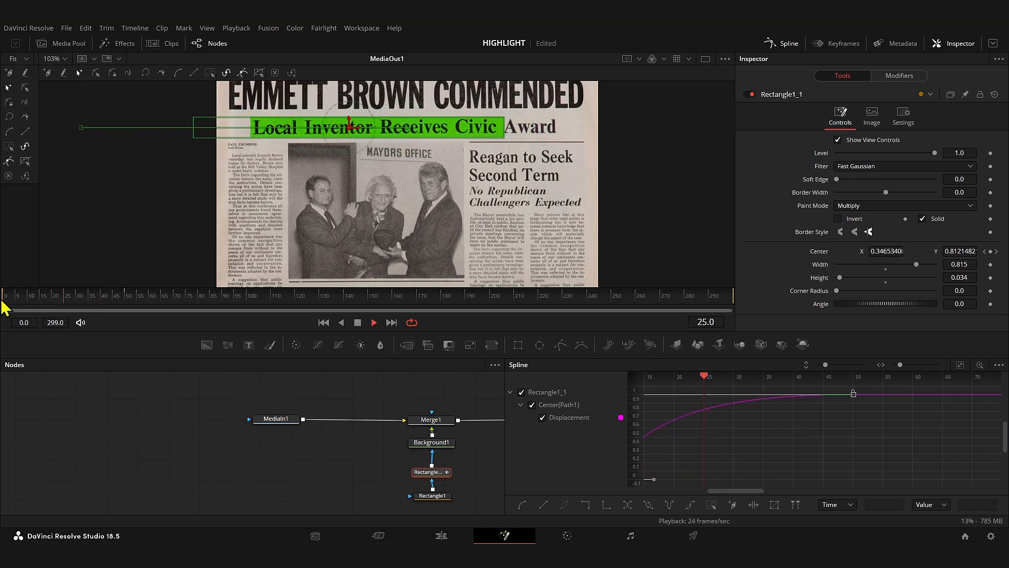
{"action": "key", "text": "space"}
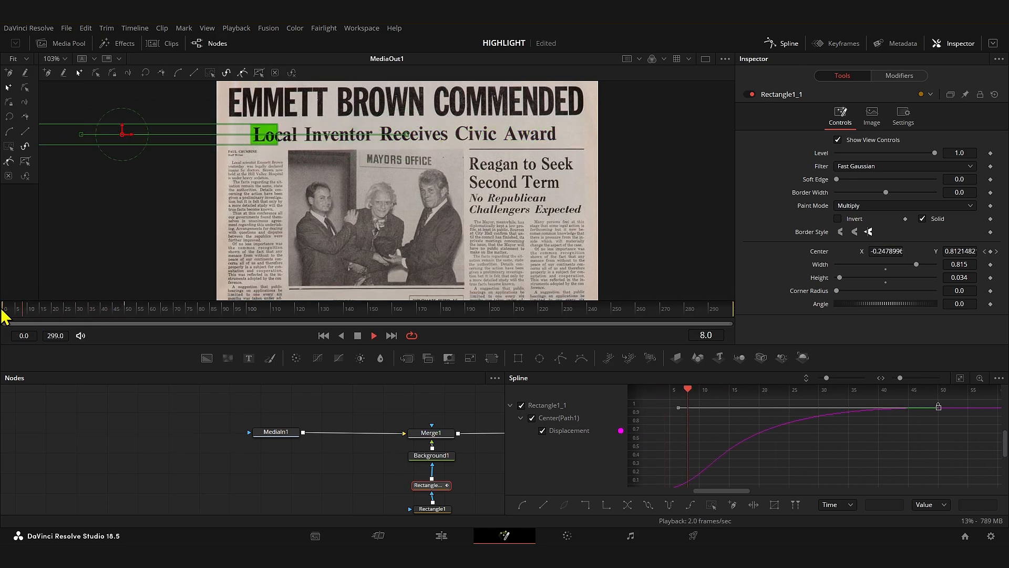
{"action": "left_click_drag", "start_coordinate": [274, 344], "coordinate": [274, 327]}
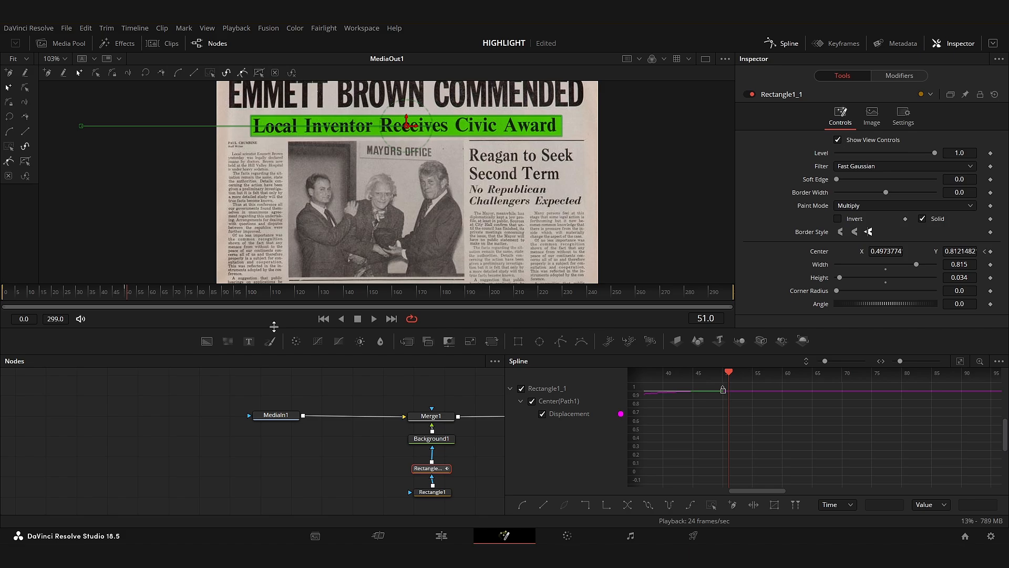
Step: Close the Spline editor and insert a Displace node between Background1 and Merge1
{"action": "left_click", "coordinate": [784, 43]}
{"action": "left_click", "coordinate": [449, 440]}
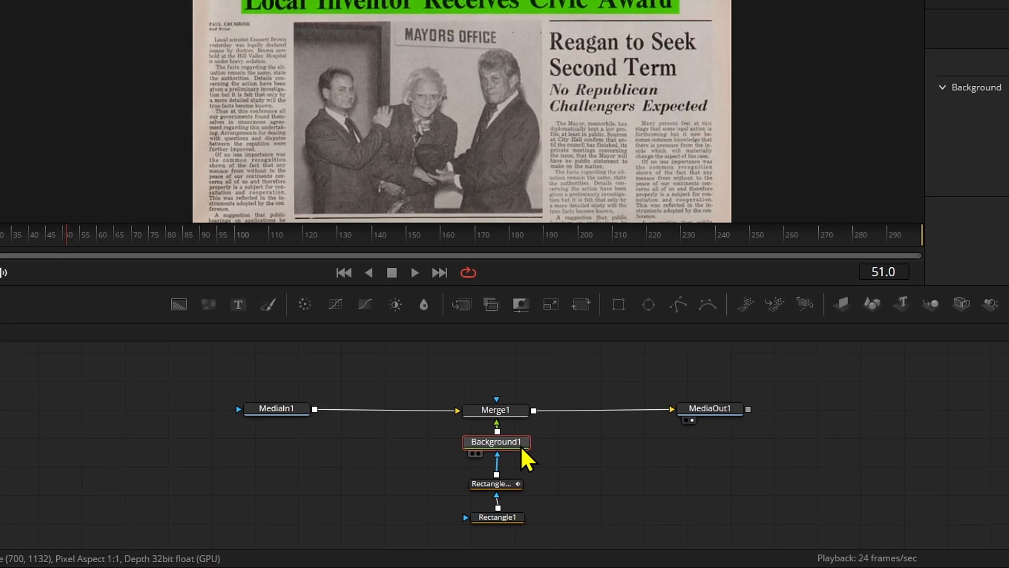
{"action": "key", "text": "shift+space"}
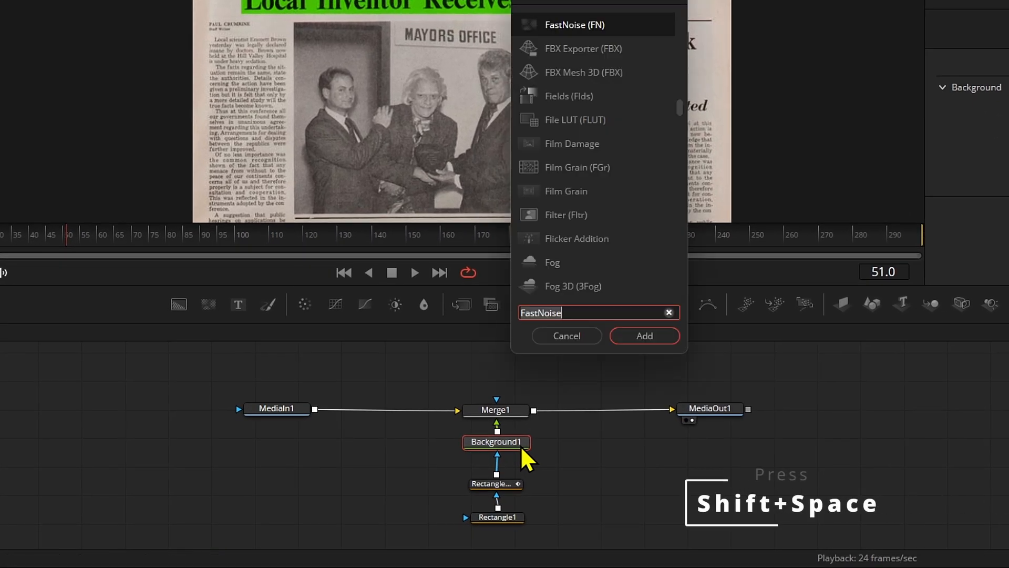
{"action": "key", "text": "BackSpace"}
{"action": "type", "text": "displace"}
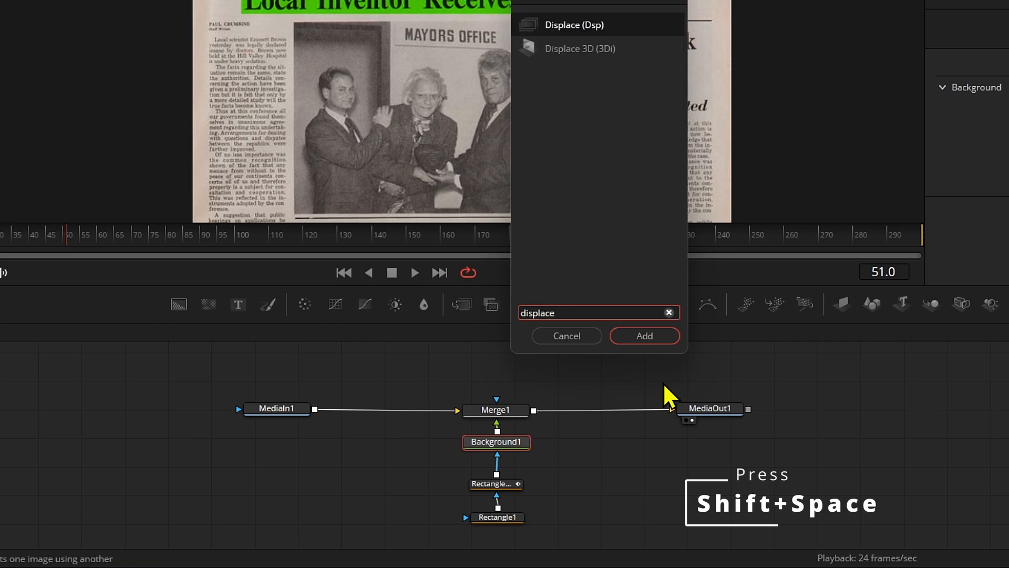
{"action": "left_click", "coordinate": [661, 339]}
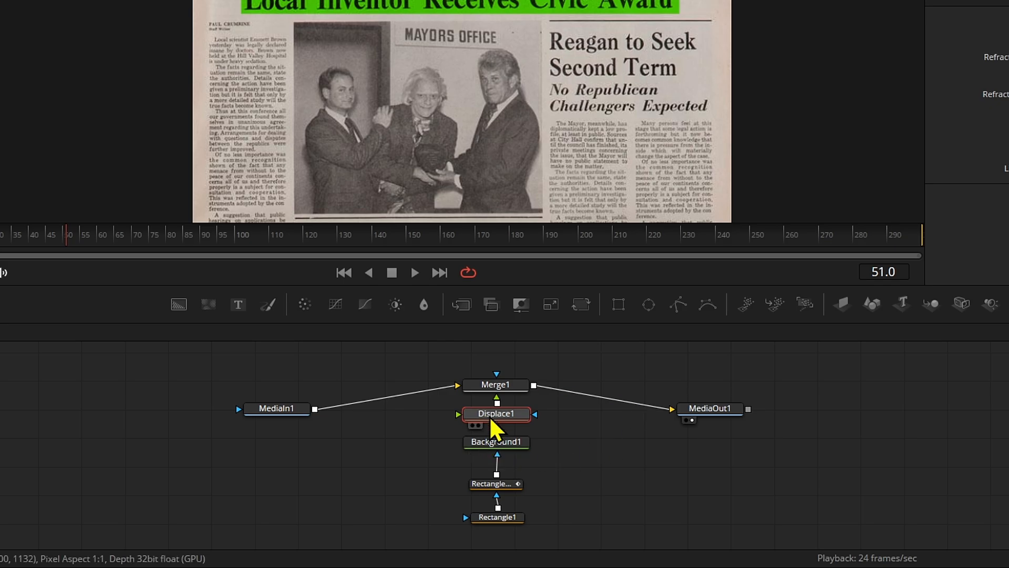
Step: Add a FastNoise node and connect its output to Displace1's foreground input to roughen the highlight's edges
{"action": "key", "text": "shift+space"}
{"action": "type", "text": "fasy"}
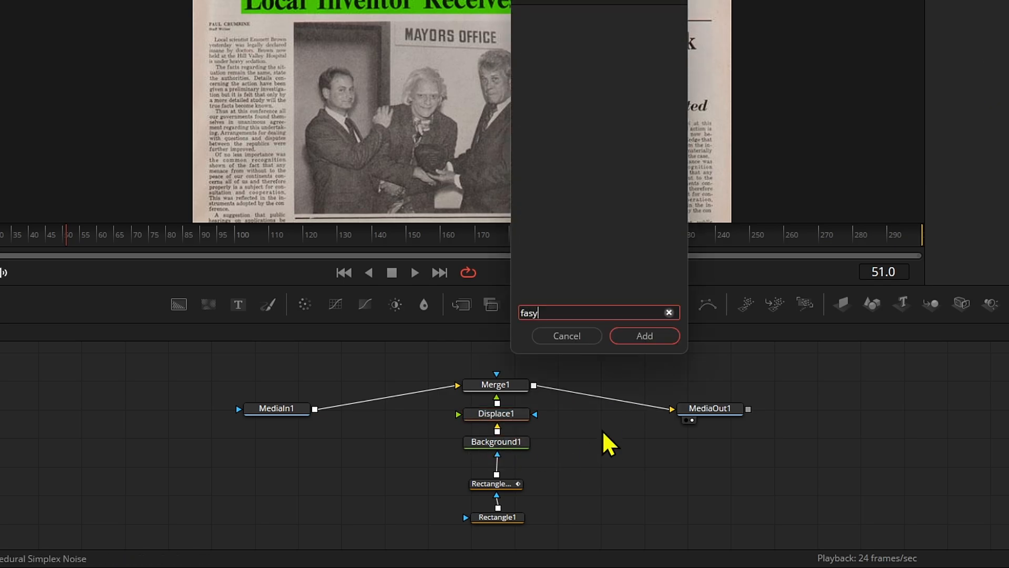
{"action": "key", "text": "BackSpace"}
{"action": "type", "text": "tno"}
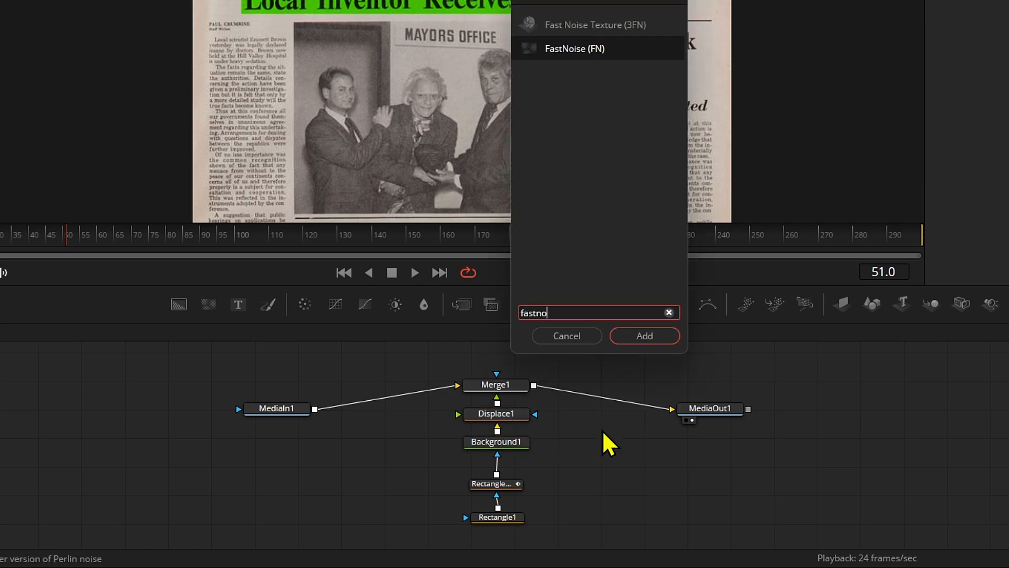
{"action": "left_click", "coordinate": [670, 337]}
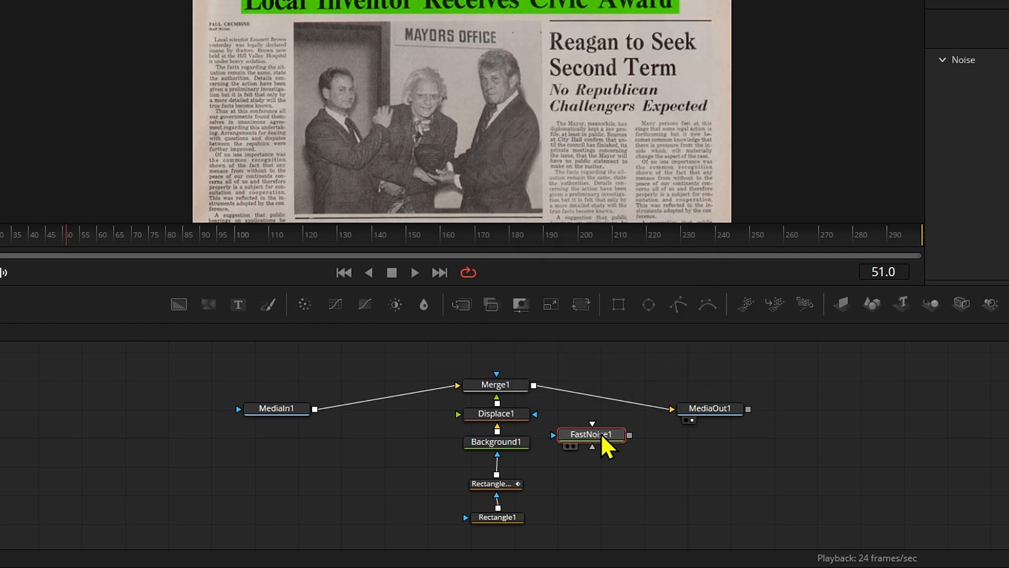
{"action": "left_click_drag", "start_coordinate": [603, 436], "coordinate": [460, 416]}
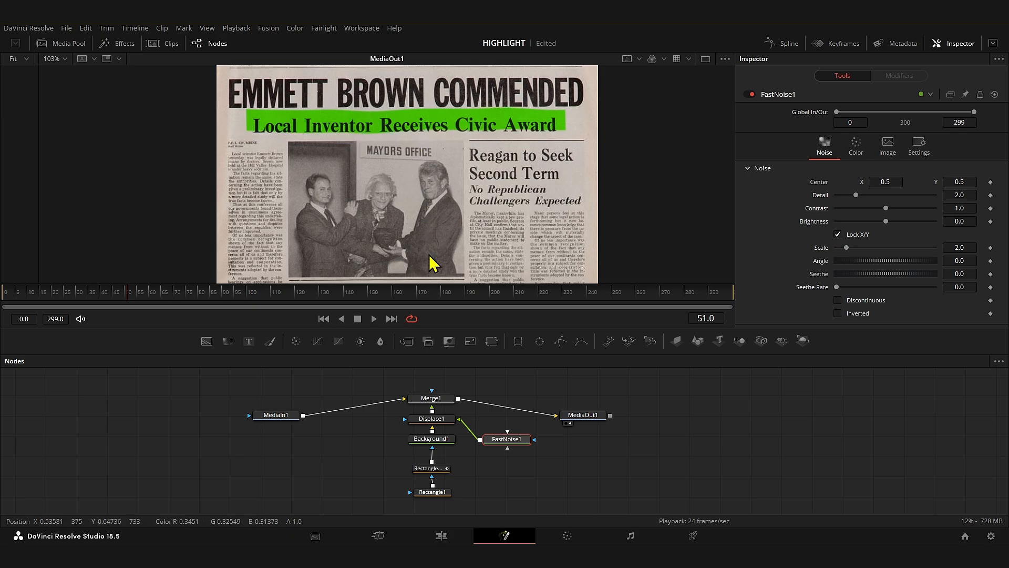
Step: Lower Merge1's Center Y to 0.49 to realign the displaced highlight with the headline
{"action": "left_click", "coordinate": [431, 398]}
{"action": "left_click_drag", "start_coordinate": [962, 152], "coordinate": [951, 151]}
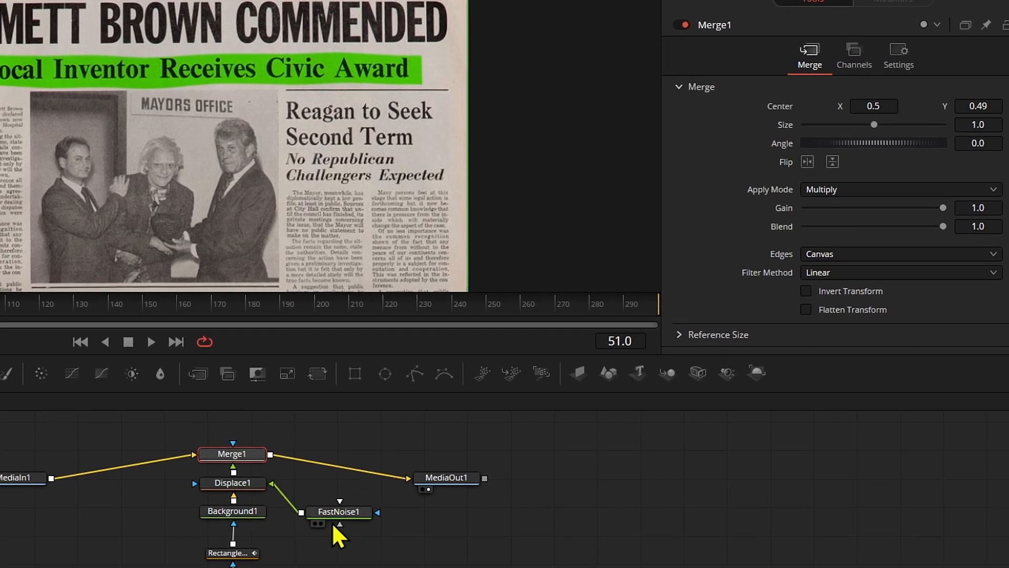
Step: Reduce the FastNoise Scale below 1 for a subtler wave, and set Merge1's Center Y to 0.492
{"action": "left_click", "coordinate": [334, 515]}
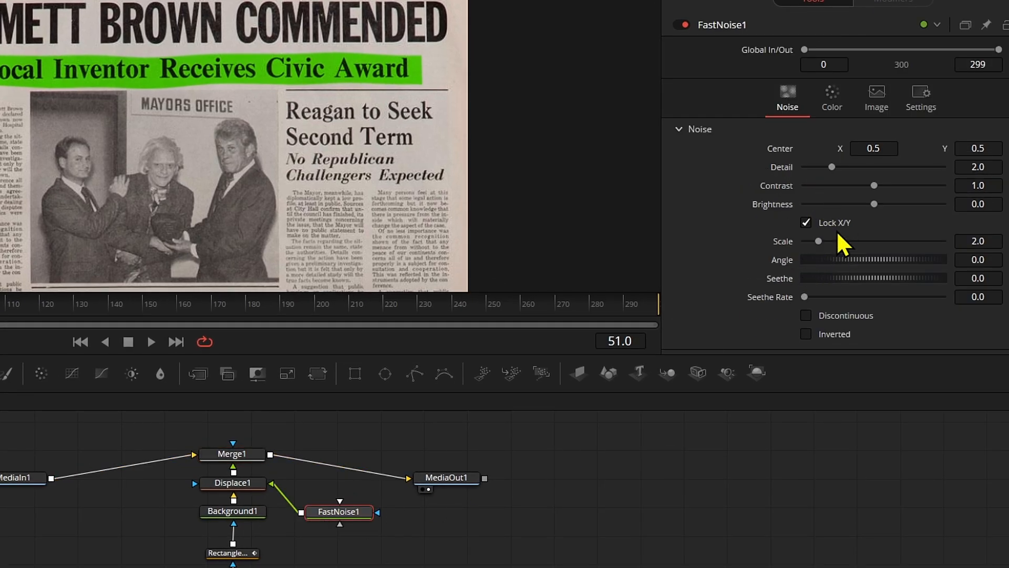
{"action": "mouse_move", "coordinate": [818, 240]}
{"action": "left_mouse_down"}
{"action": "mouse_move", "coordinate": [831, 241]}
{"action": "mouse_move", "coordinate": [793, 241]}
{"action": "mouse_move", "coordinate": [811, 241]}
{"action": "left_mouse_up"}
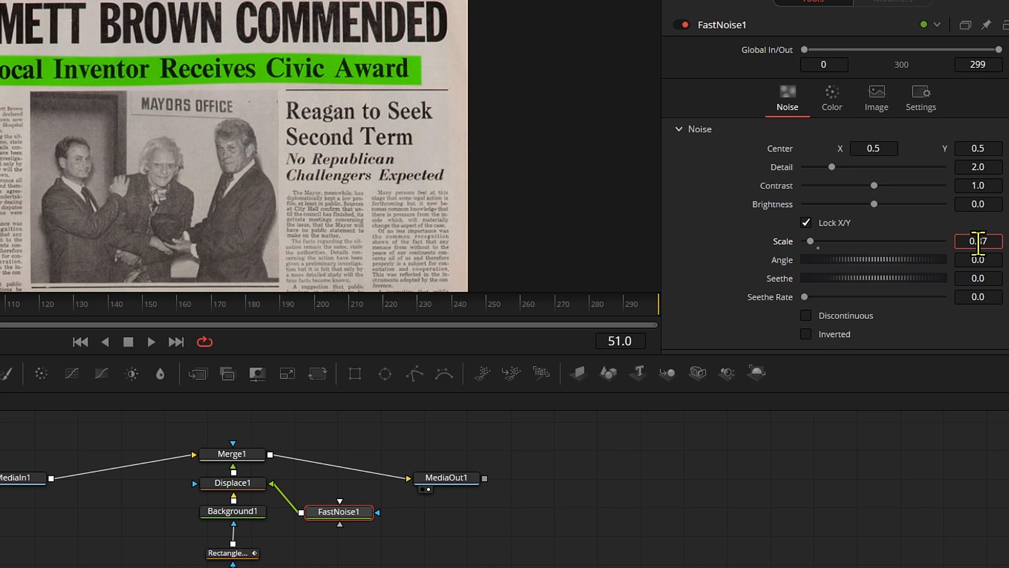
{"action": "left_click", "coordinate": [240, 455]}
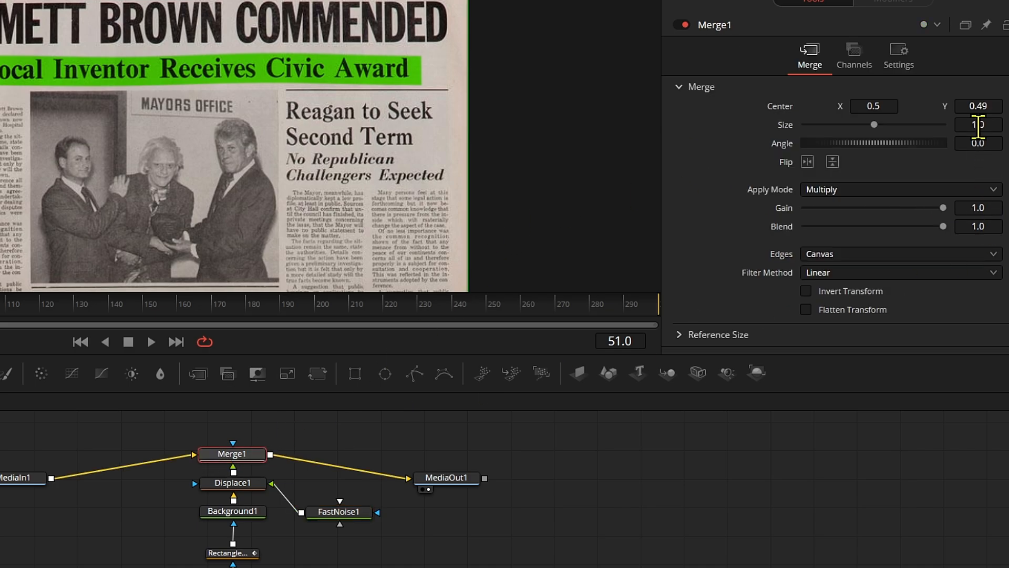
{"action": "left_click_drag", "start_coordinate": [978, 107], "coordinate": [979, 107]}
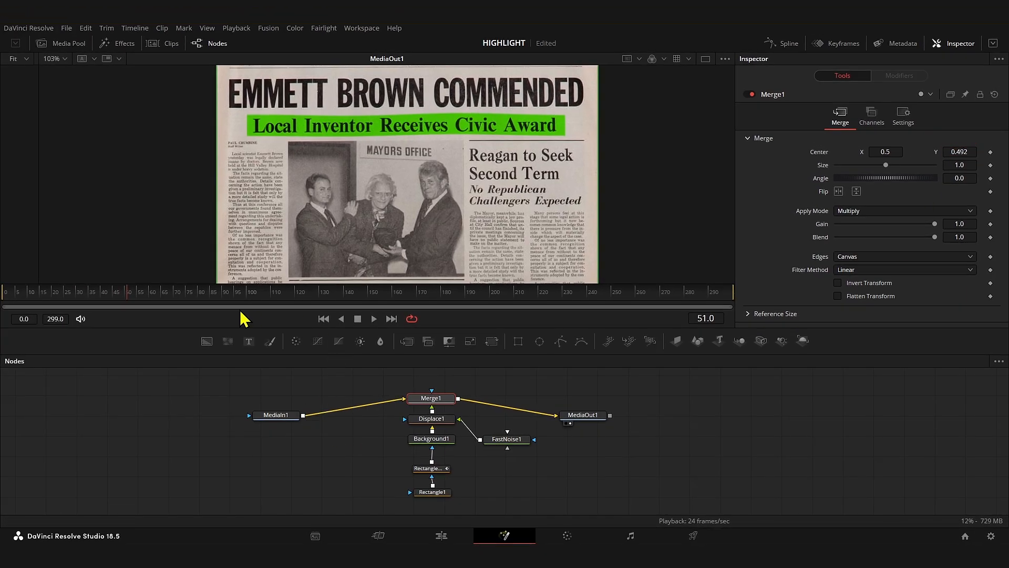
Step: Replay the displaced highlight animation from the first frame to review it, and return to frame 0
{"action": "left_click_drag", "start_coordinate": [103, 302], "coordinate": [5, 312]}
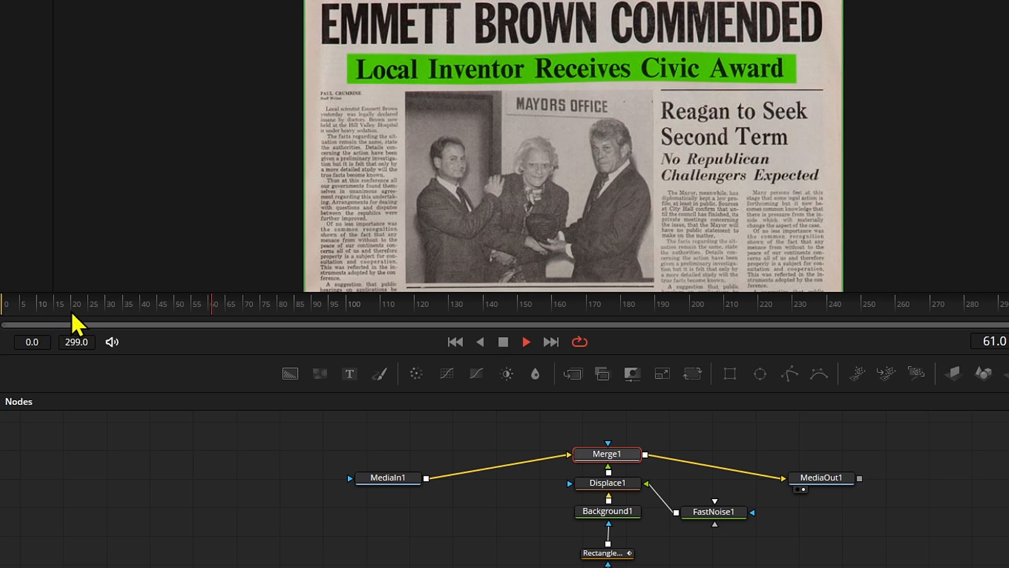
{"action": "left_click_drag", "start_coordinate": [72, 316], "coordinate": [2, 310]}
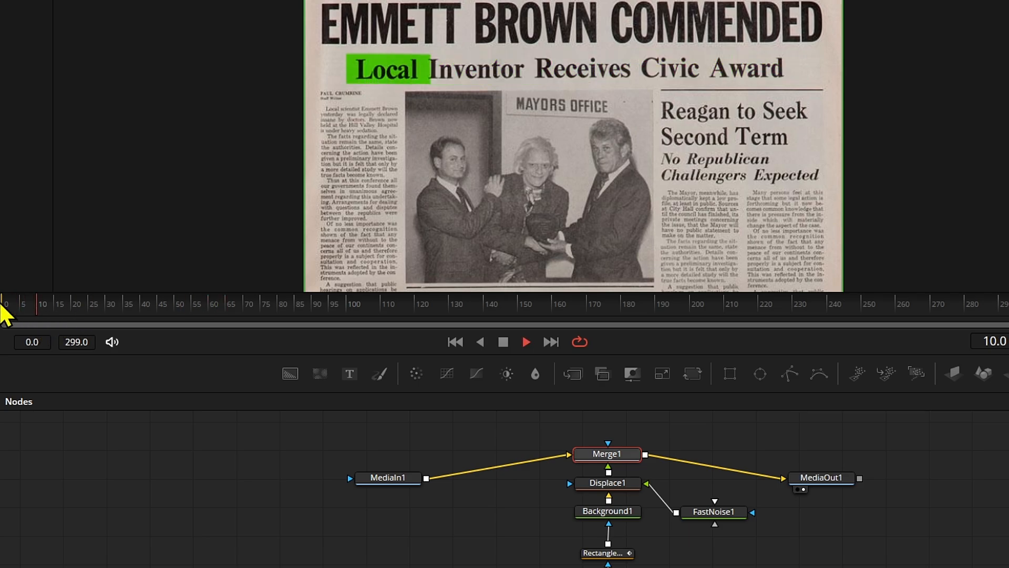
{"action": "left_click_drag", "start_coordinate": [131, 311], "coordinate": [6, 313]}
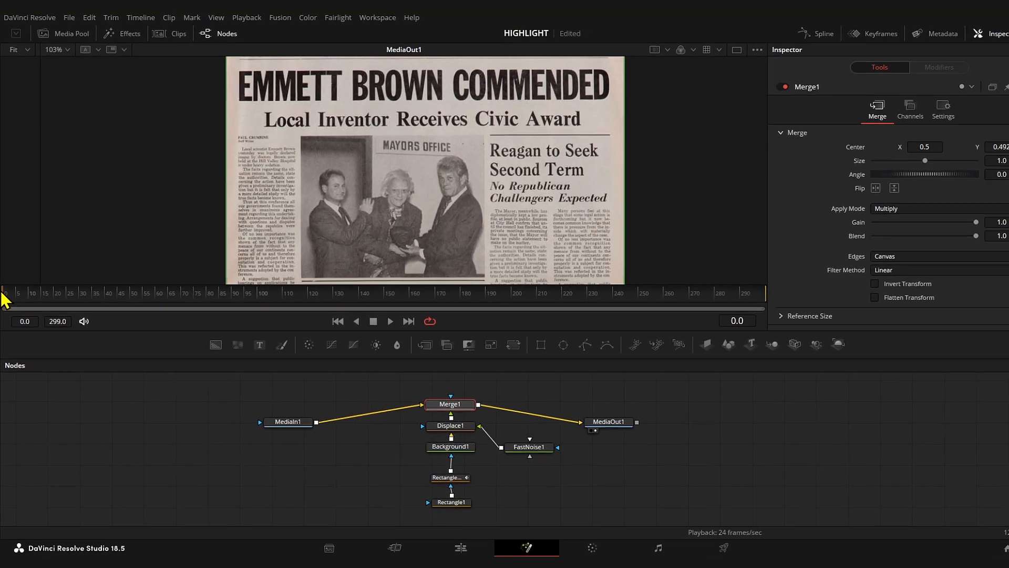
Step: Go to the Edit page to work with the highlighted newspaper clip on the timeline
{"action": "left_click", "coordinate": [440, 536]}
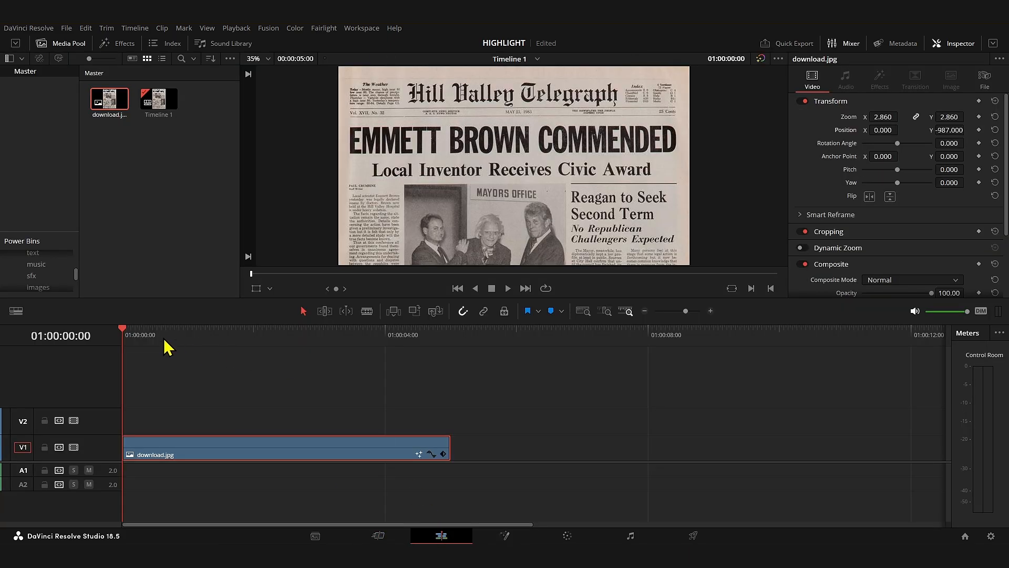